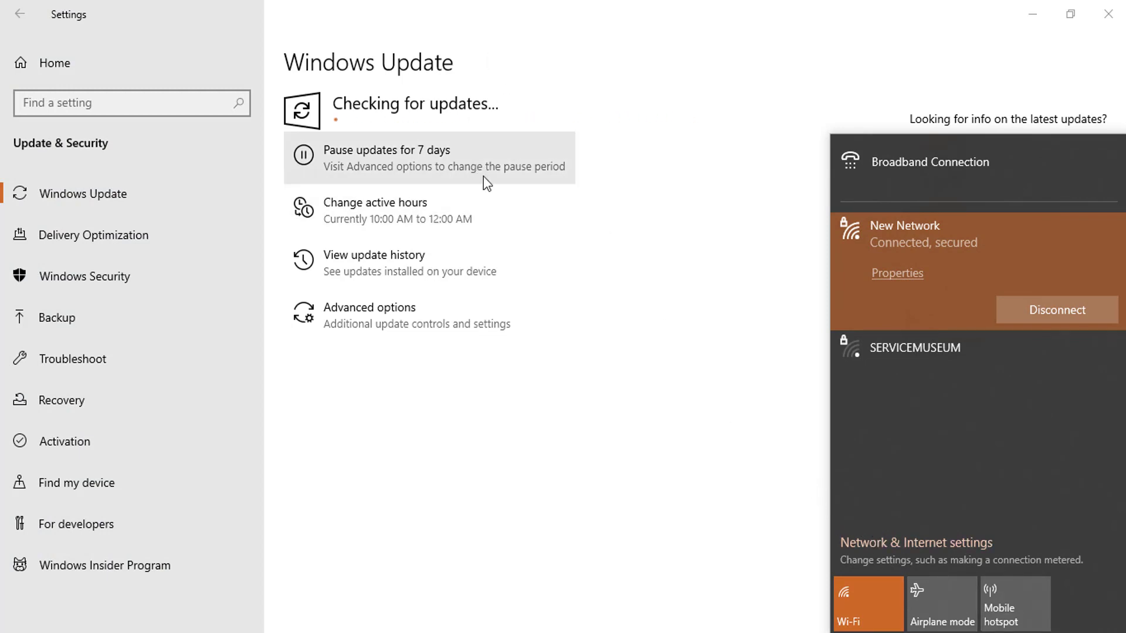
Step: Download the pending Security Intelligence Update for Microsoft Defender Antivirus (KB2267602), then close Settings
left_click(485, 504)
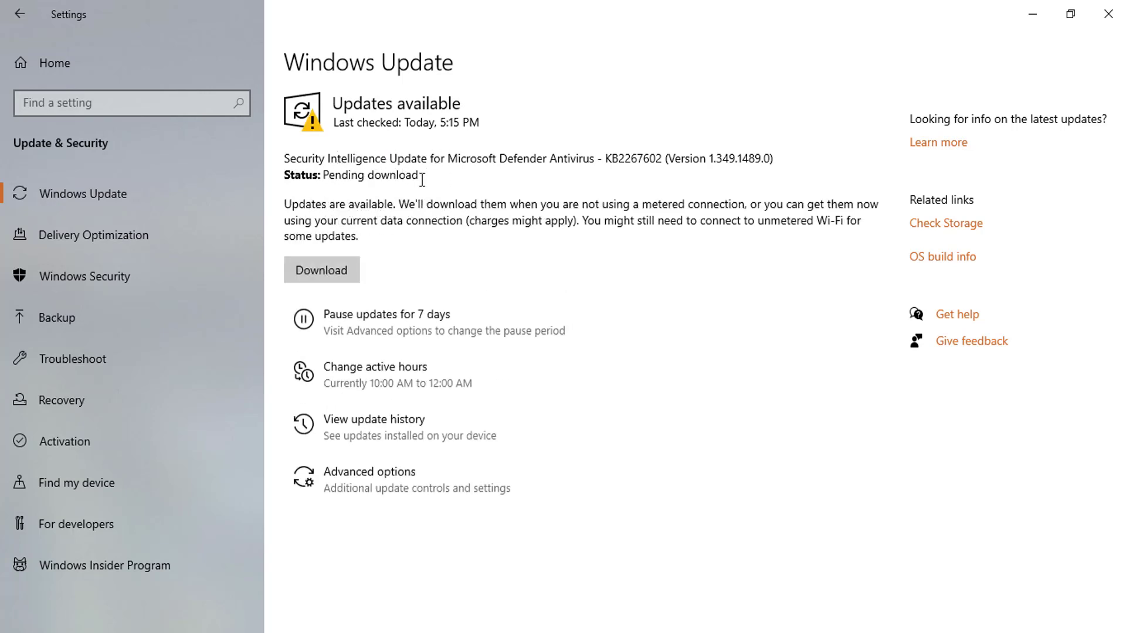
left_click(339, 273)
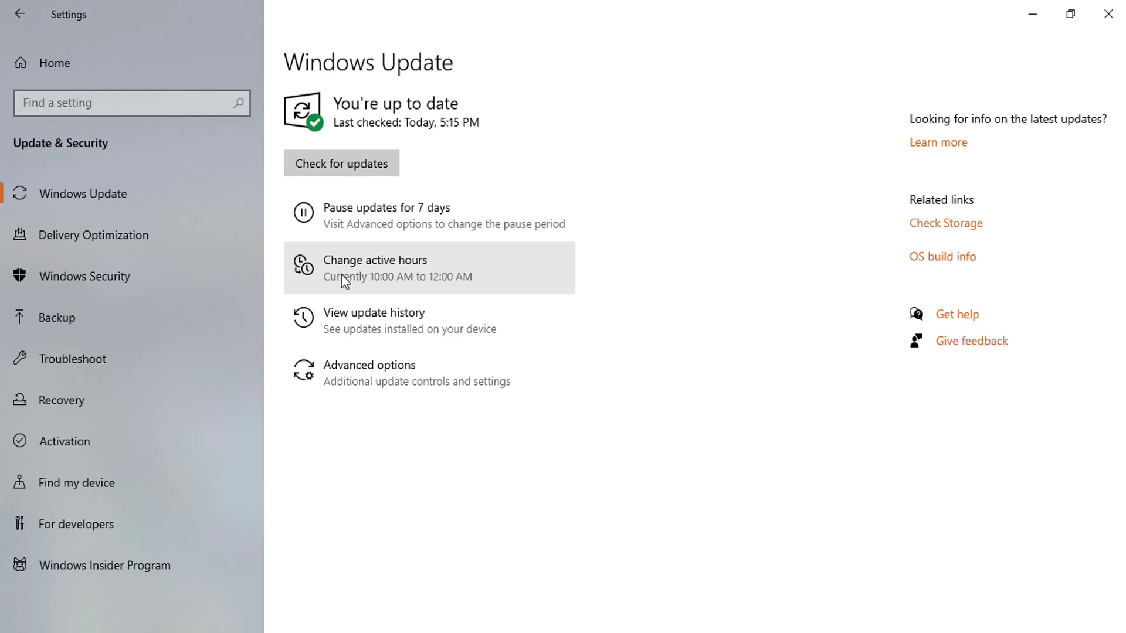
left_click(1105, 12)
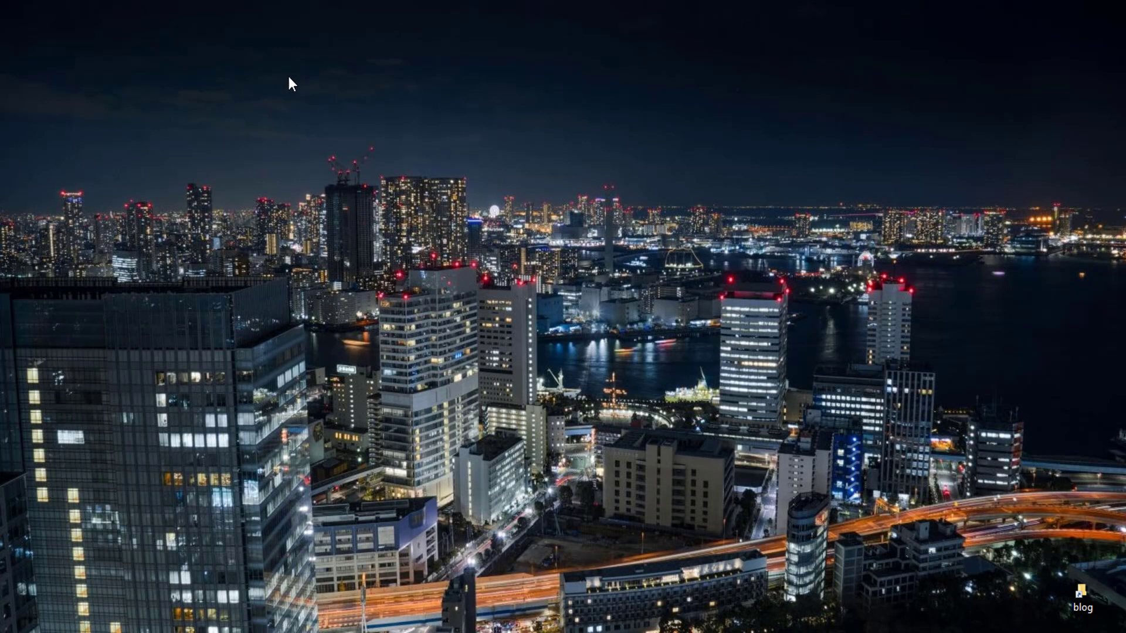
Step: Open Computer Management for this computer from File Explorer and display its Services list
key("super+e")
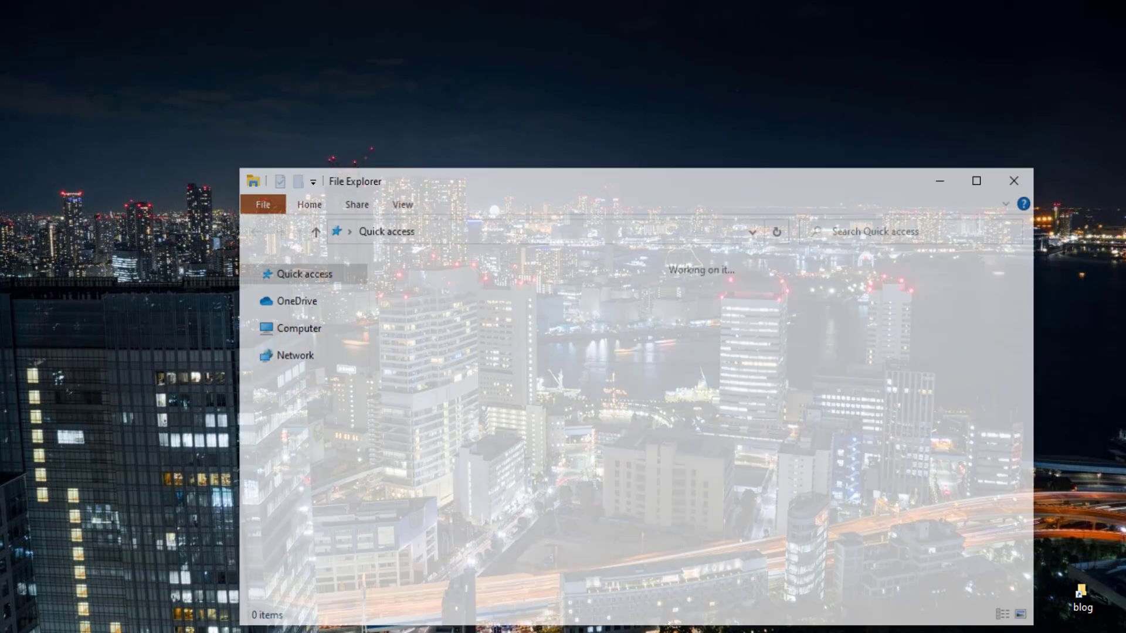
left_click(286, 334)
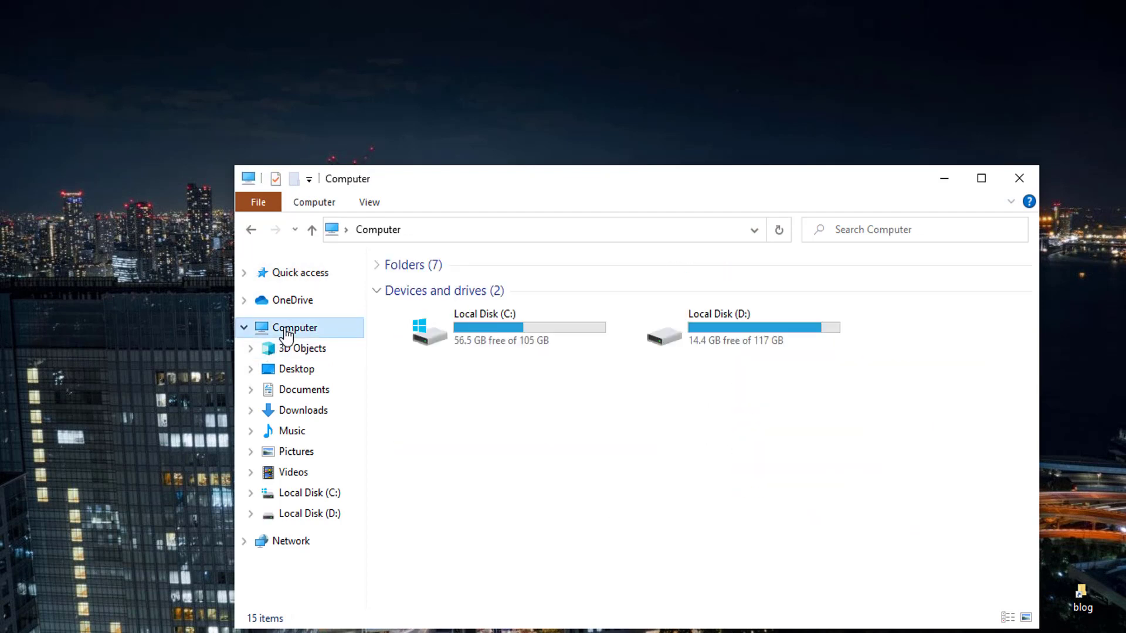
right_click(286, 330)
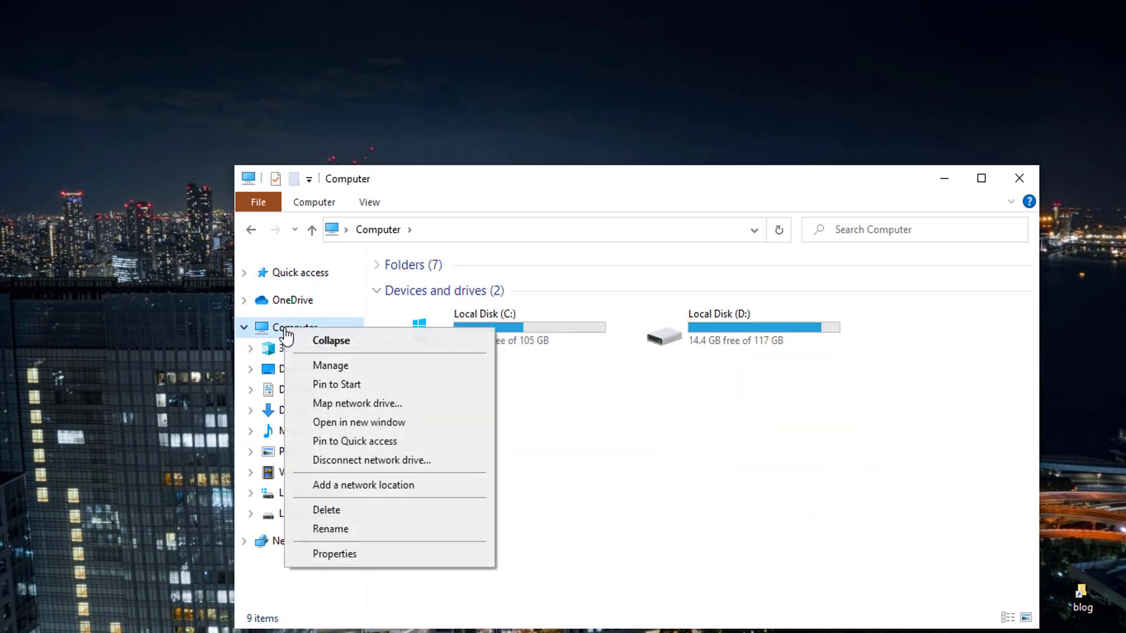
left_click(295, 366)
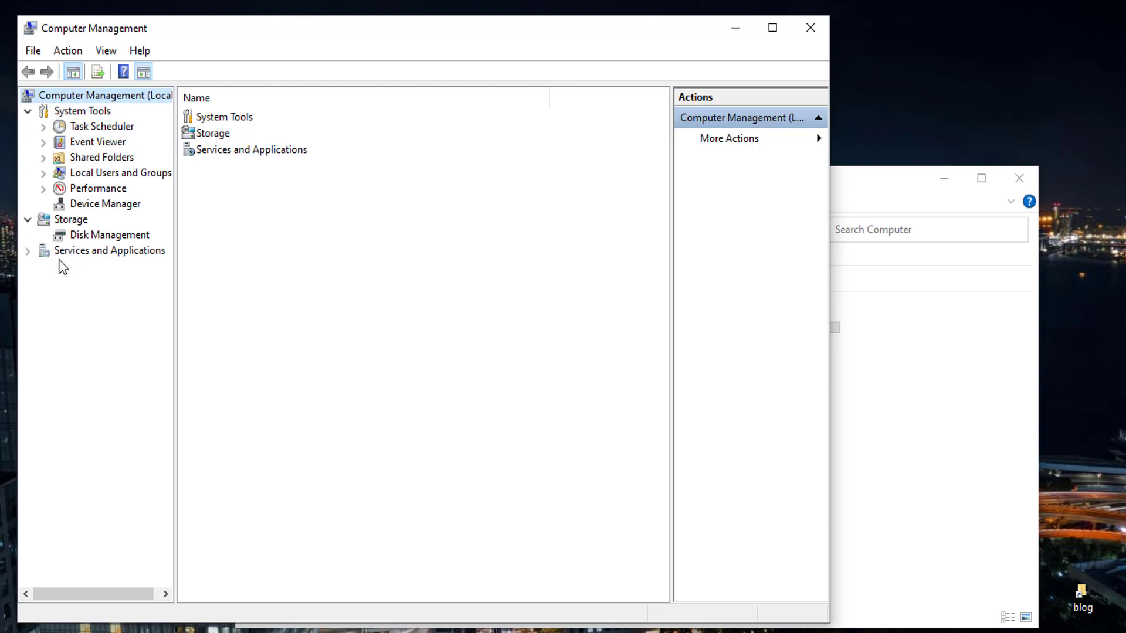
left_click(110, 252)
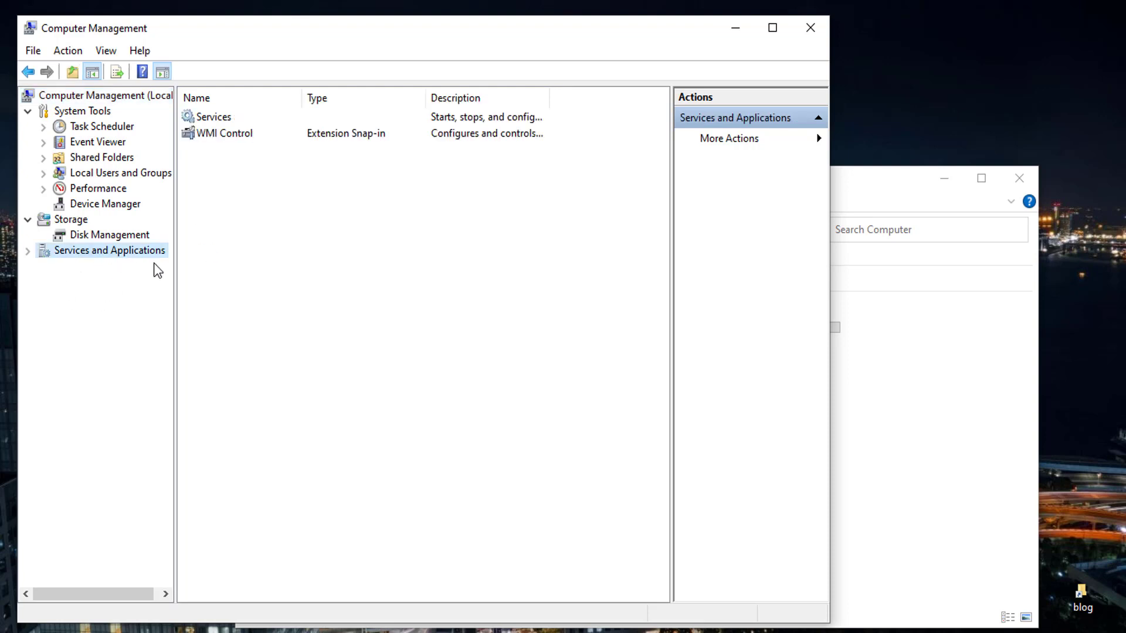
double_click(214, 117)
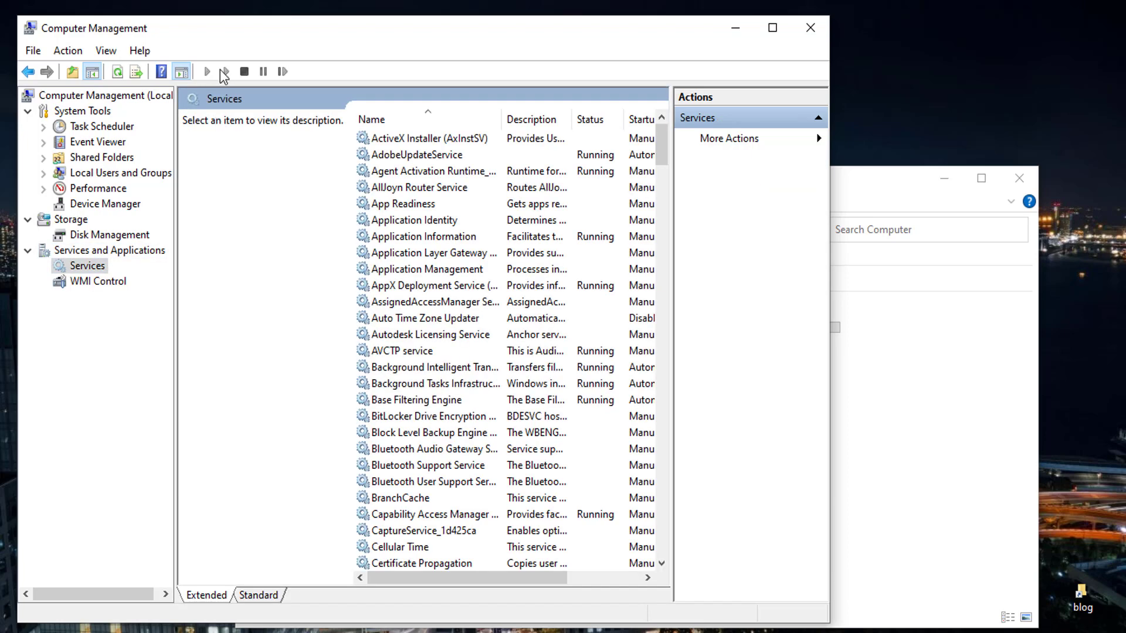
Step: Set the Windows Update service's startup type to Disabled and confirm its properties
left_click_drag(664, 140, 638, 568)
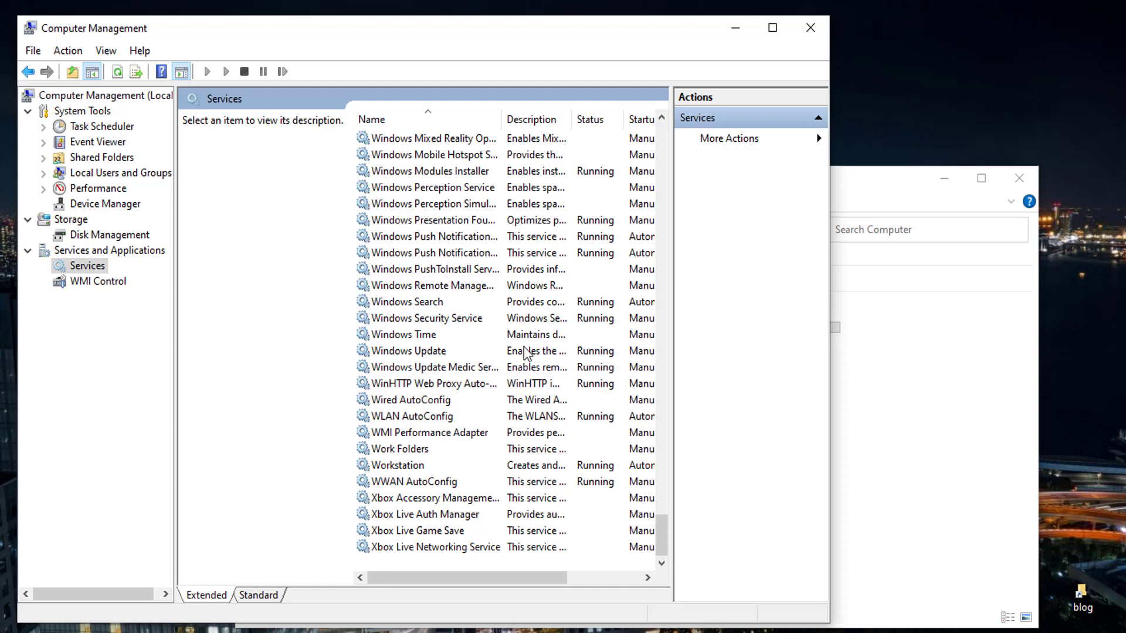
double_click(457, 350)
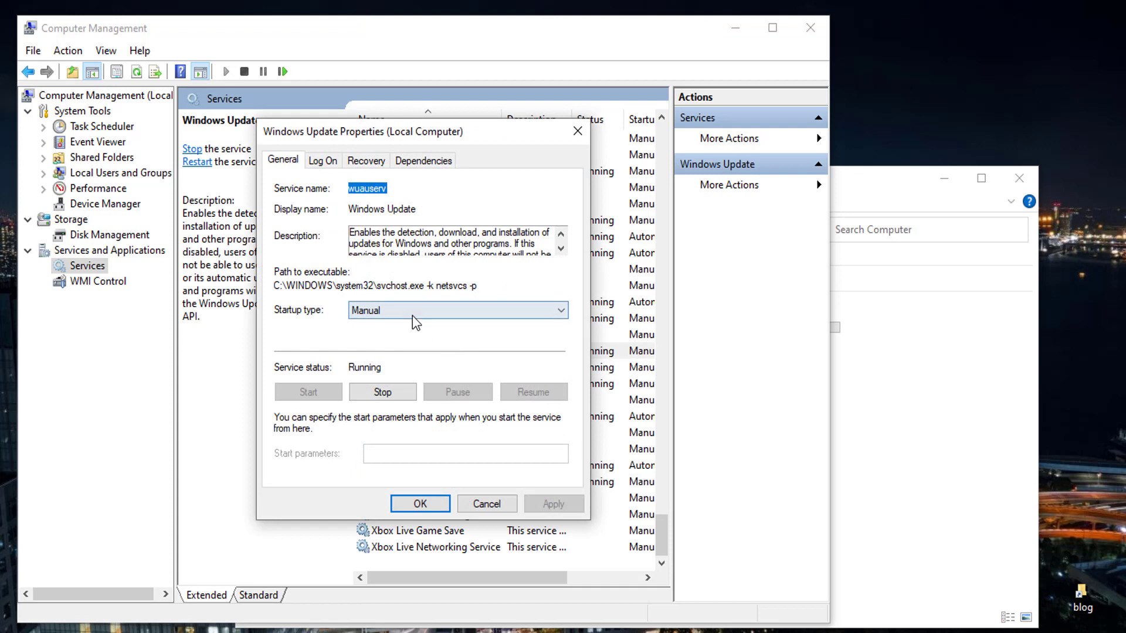
left_click(413, 316)
left_click(379, 358)
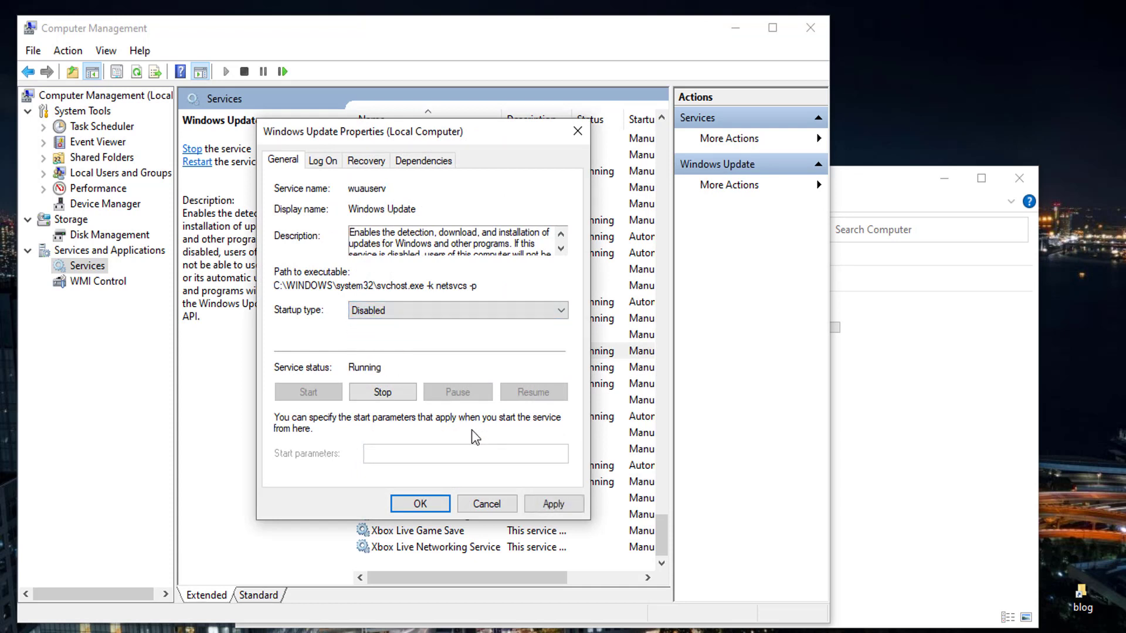
left_click(551, 504)
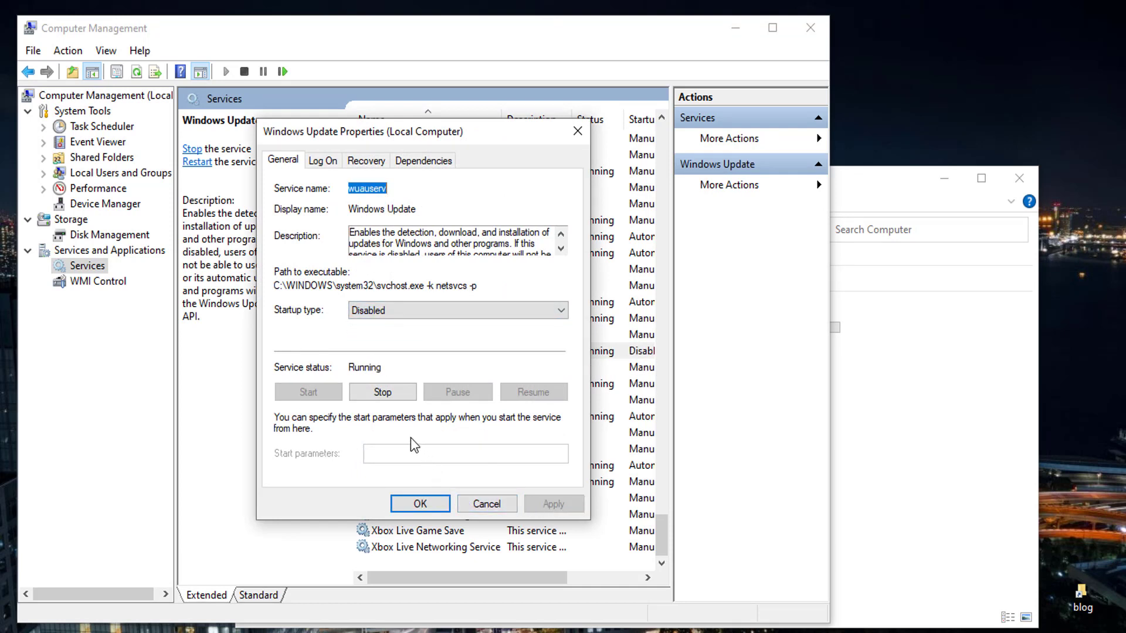
left_click(422, 505)
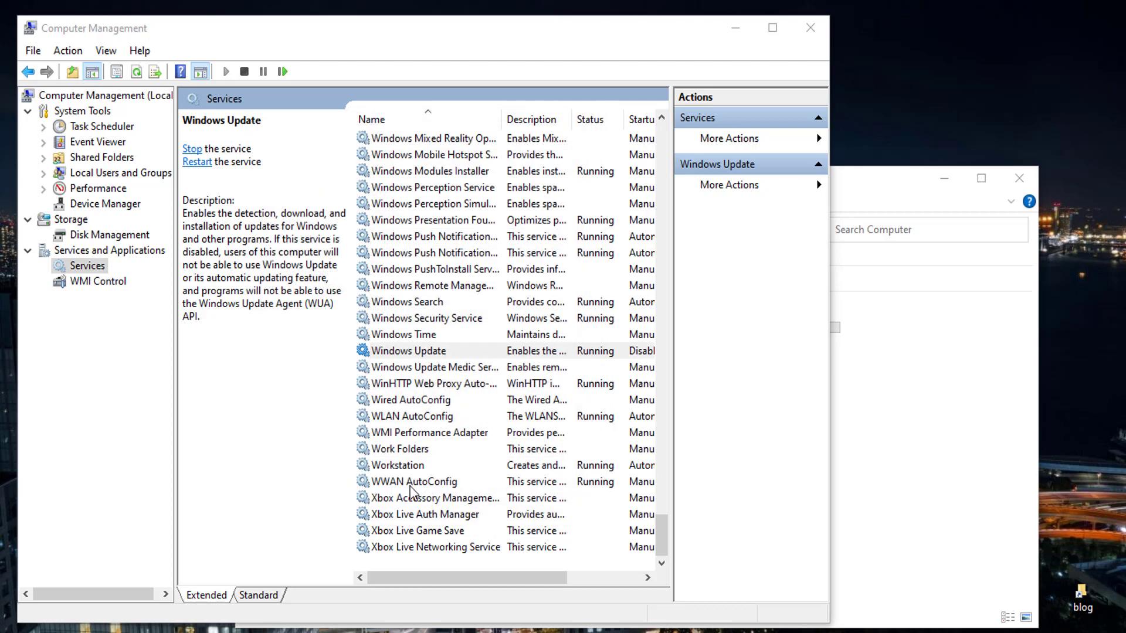
Step: Stop the running Windows Update service from its properties
double_click(497, 355)
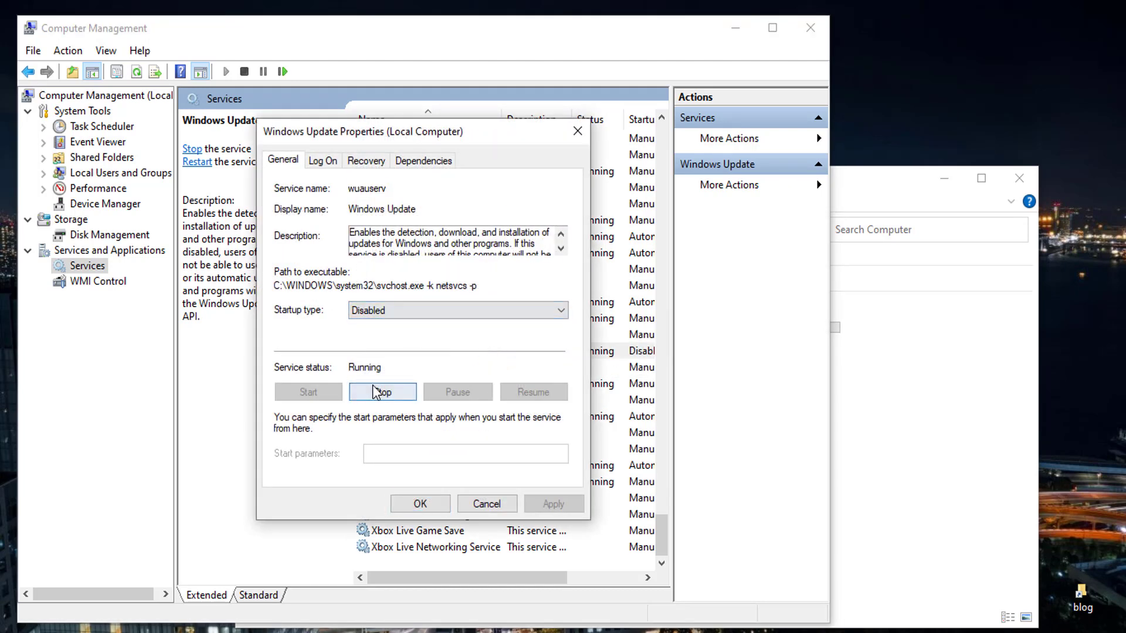
left_click(379, 391)
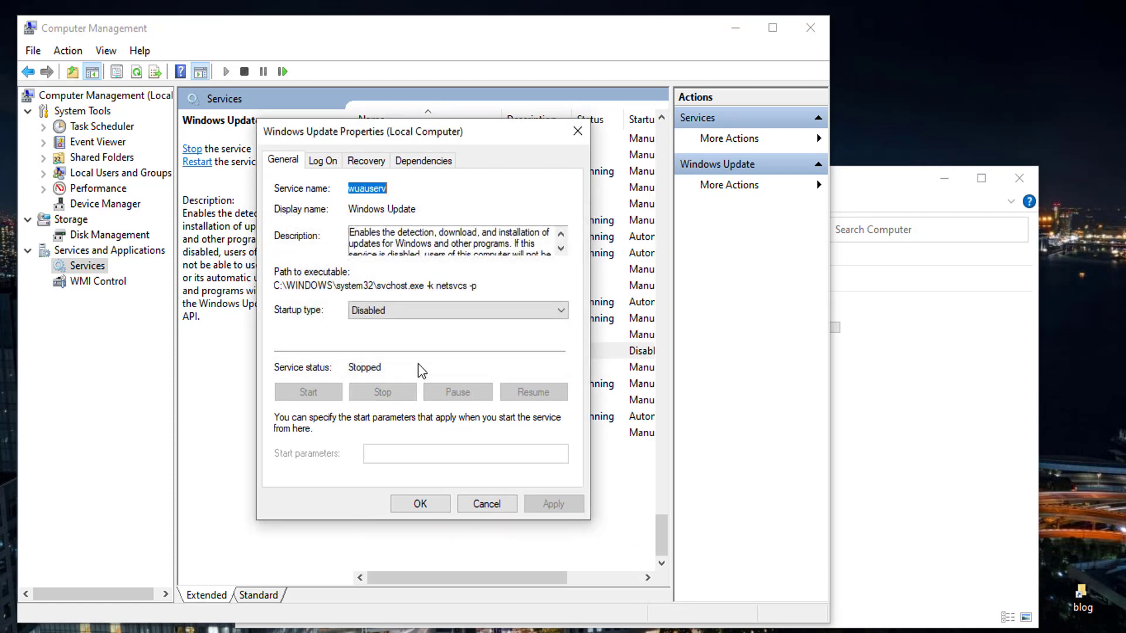
left_click(421, 504)
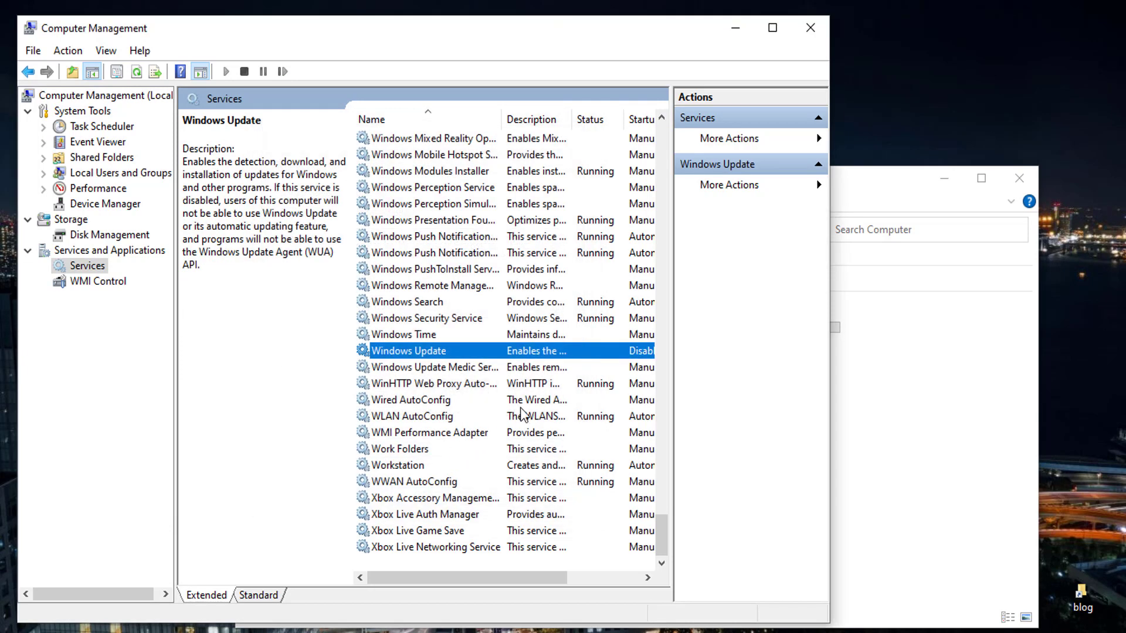
Step: Check the Windows Update service's startup type and service status in the list and its properties
left_click_drag(495, 578, 542, 577)
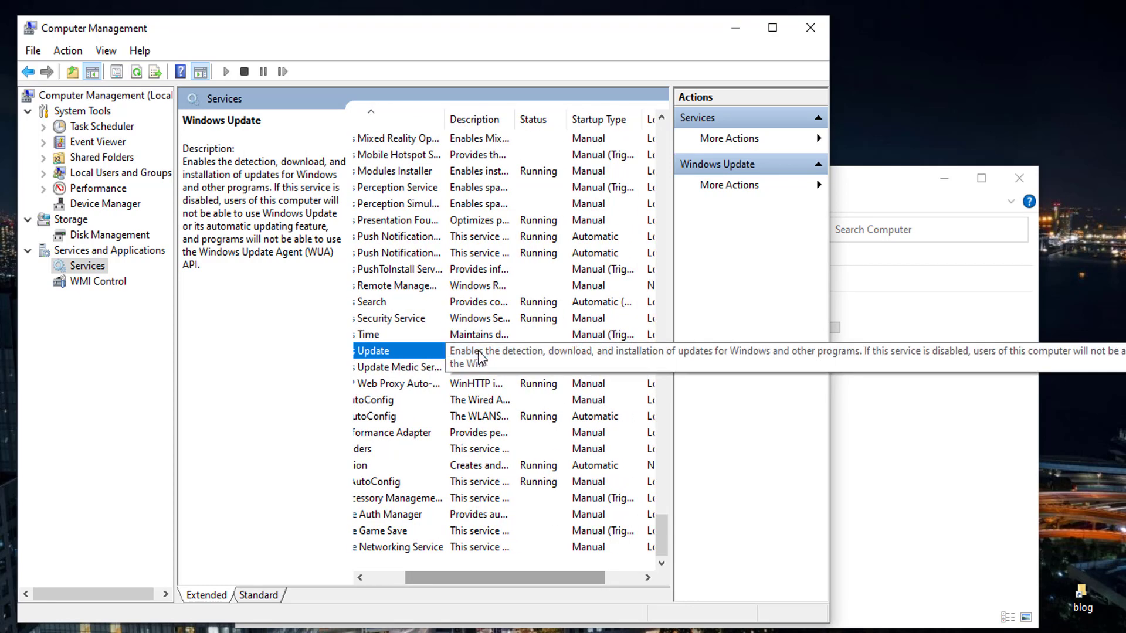
double_click(432, 350)
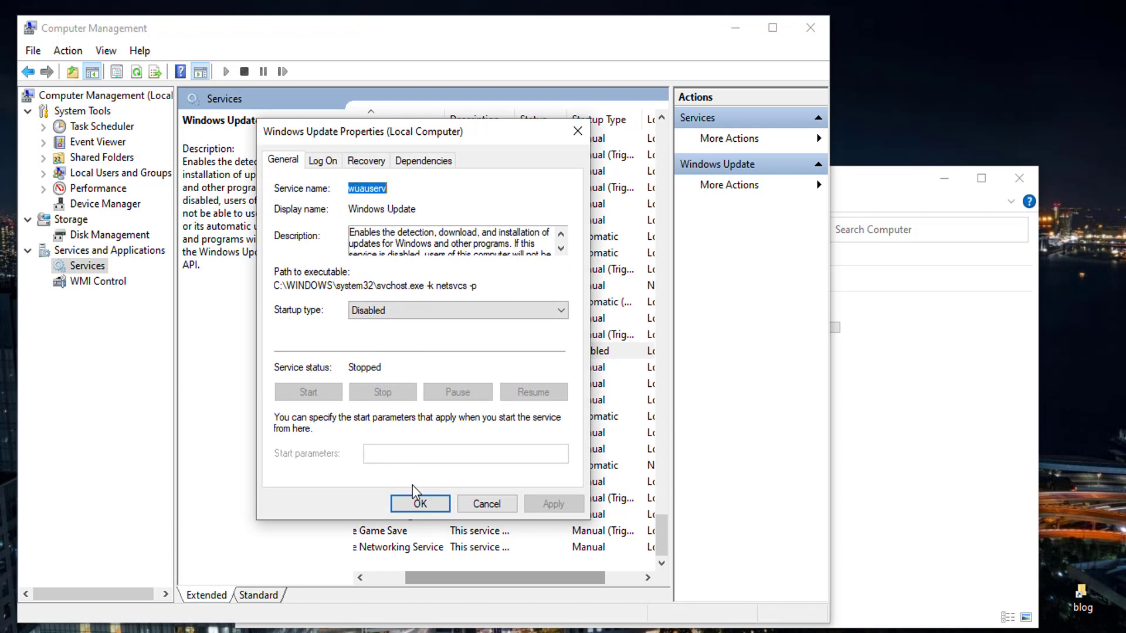
left_click(420, 503)
Step: Open the Windows Update page in Settings and check for updates
left_click(14, 631)
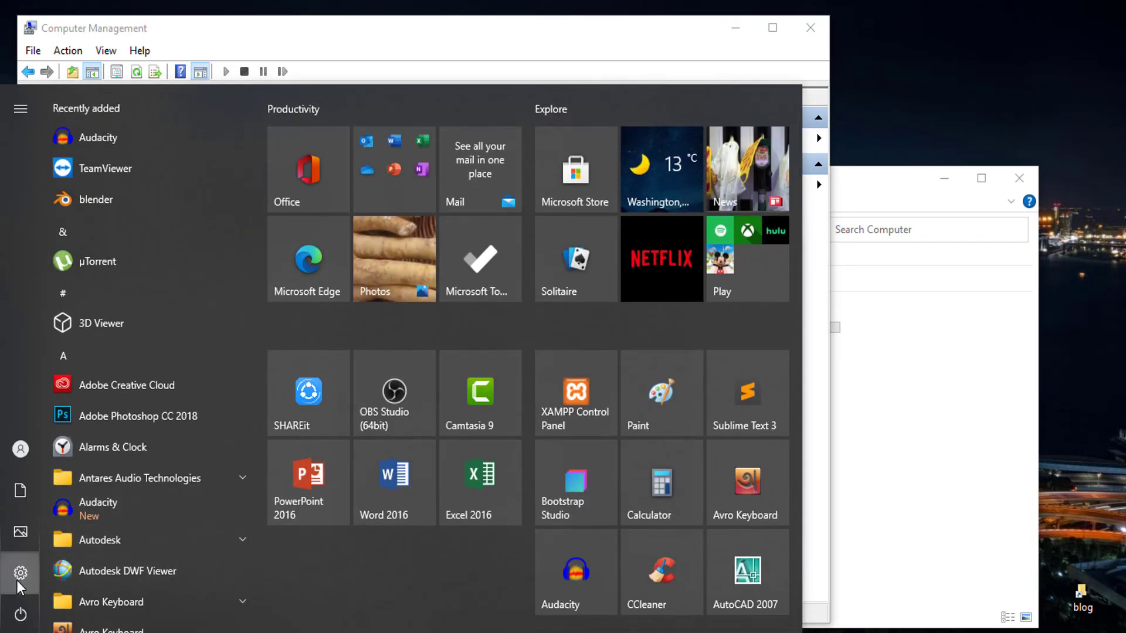
left_click(21, 573)
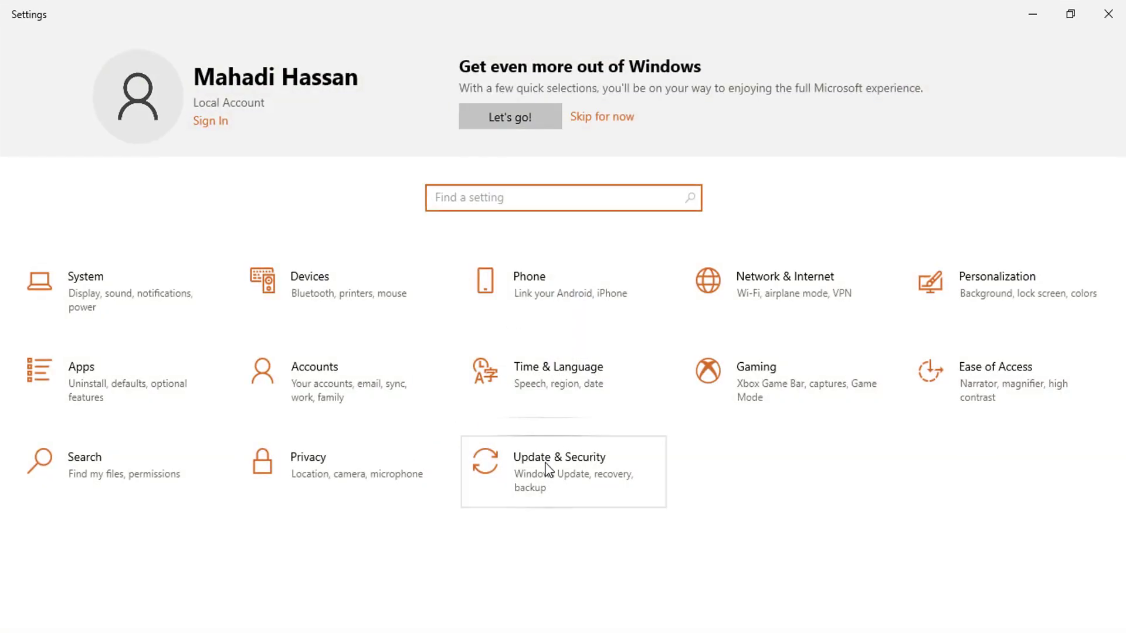
left_click(546, 469)
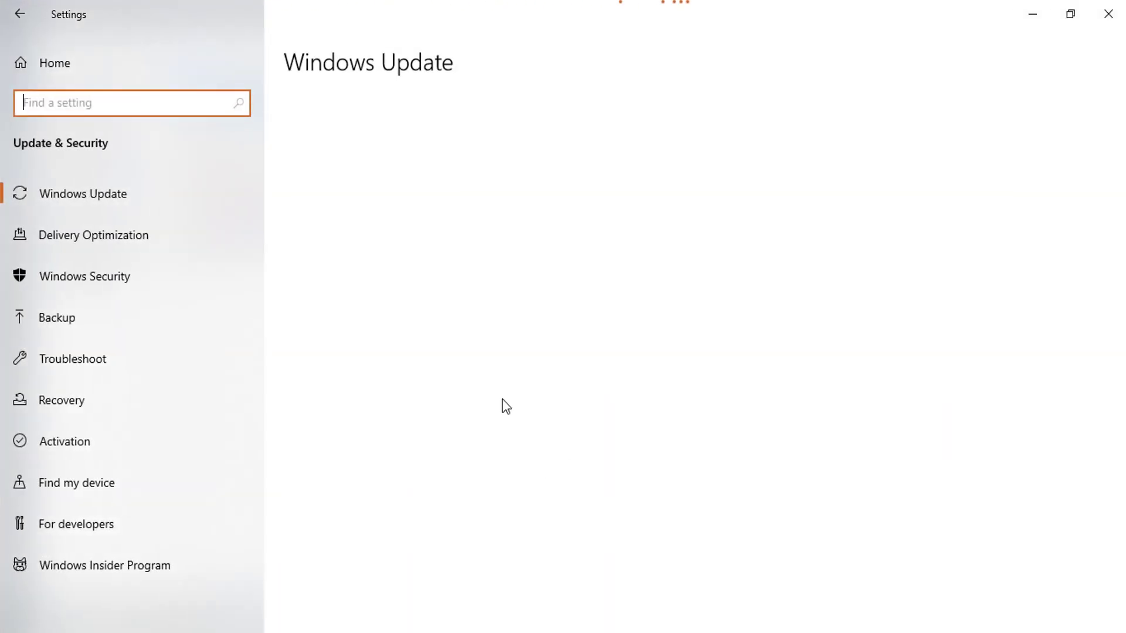
left_click(381, 165)
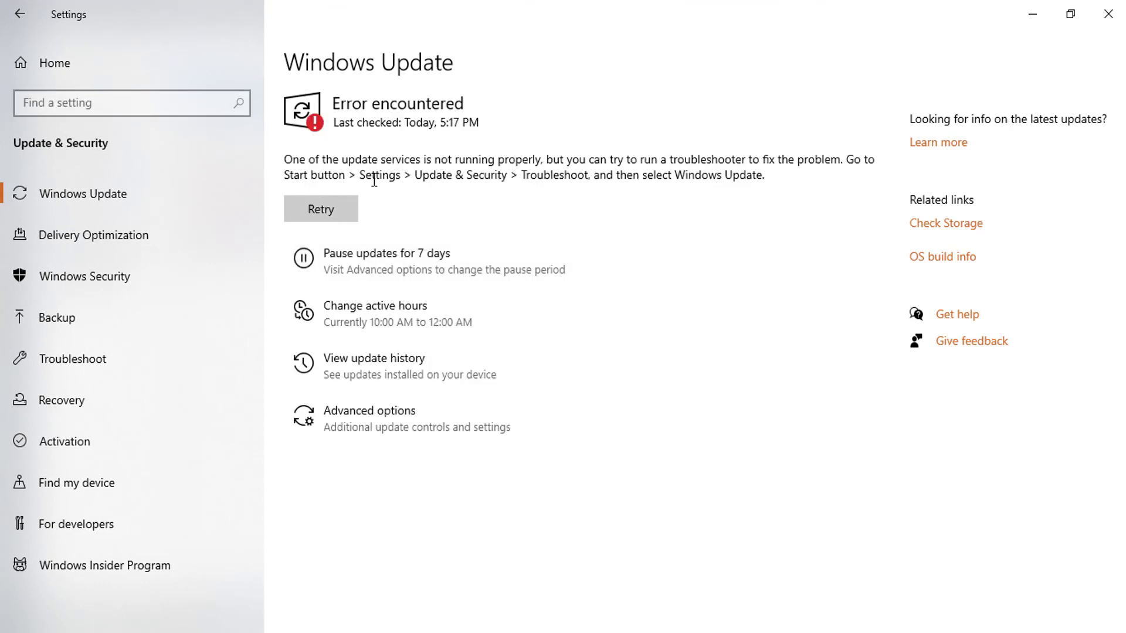
Step: Read the message about the update services and its troubleshooting path on the Windows Update page
left_click_drag(425, 175, 498, 174)
left_click(566, 182)
left_click_drag(590, 175, 477, 195)
left_click(707, 188)
left_click(456, 171)
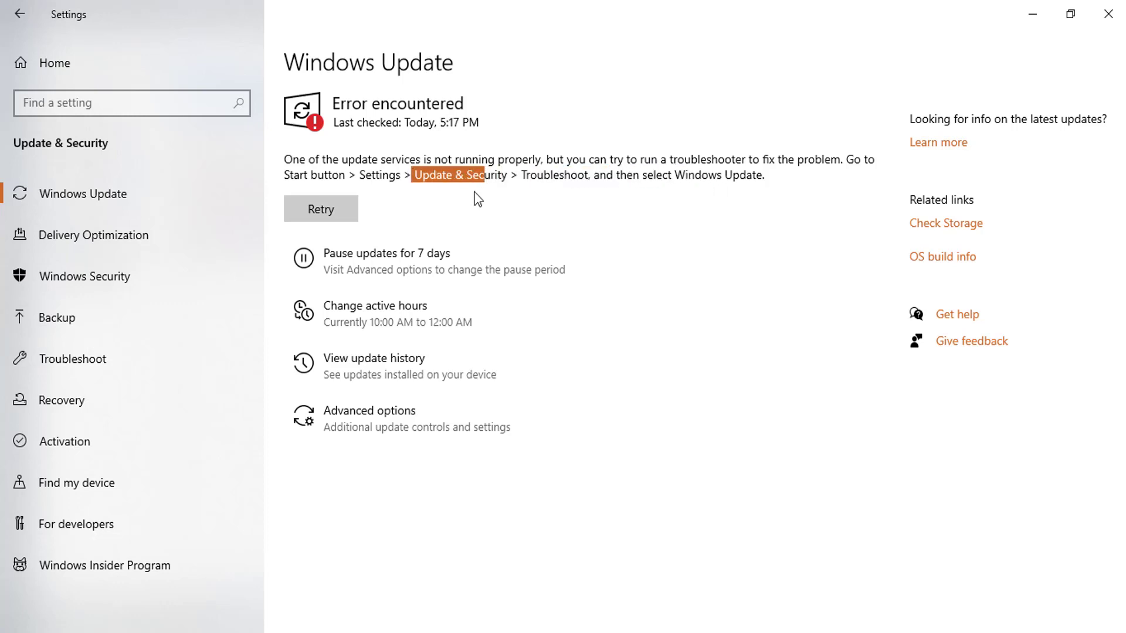
left_click(473, 205)
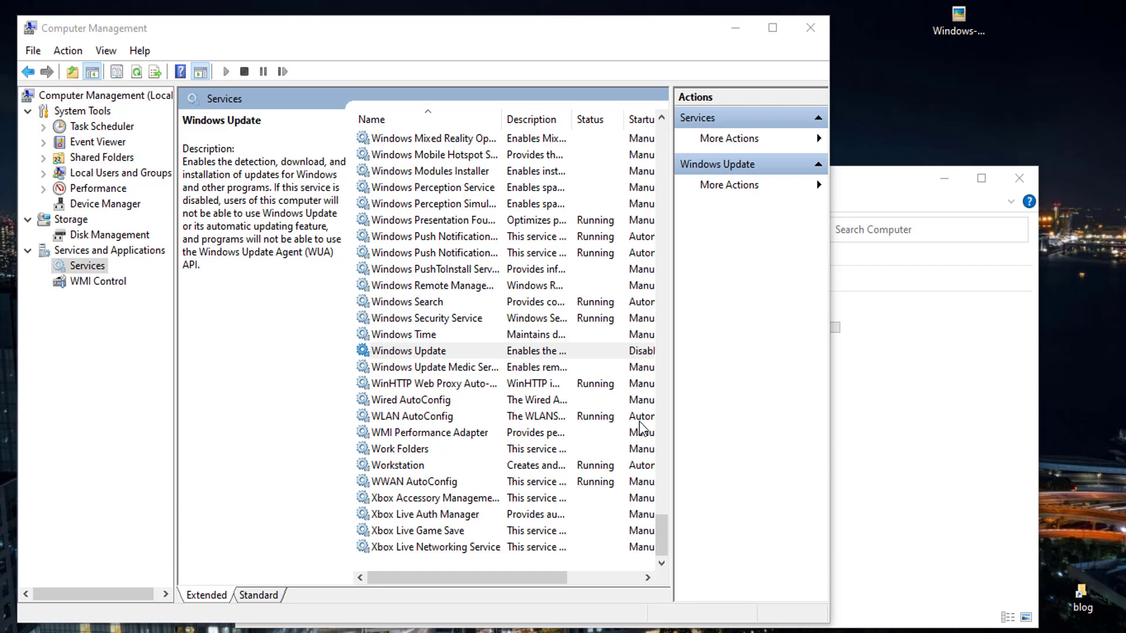
Step: In Computer Management, set the Windows Update service's startup type to Automatic and start the service
double_click(565, 352)
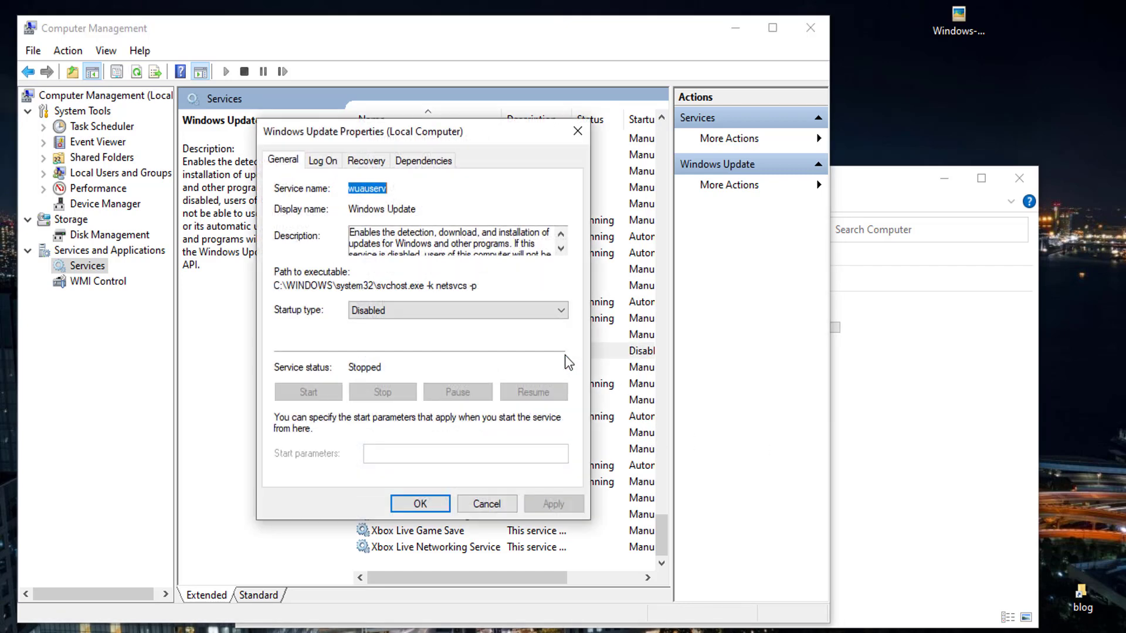
left_click(442, 313)
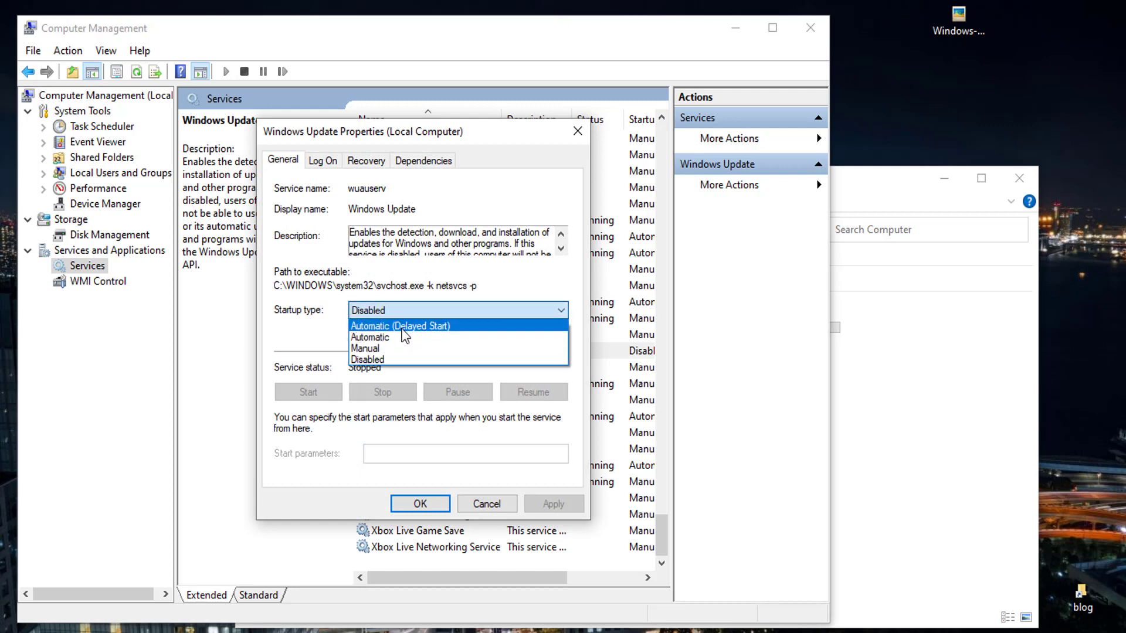
left_click(406, 327)
left_click(402, 315)
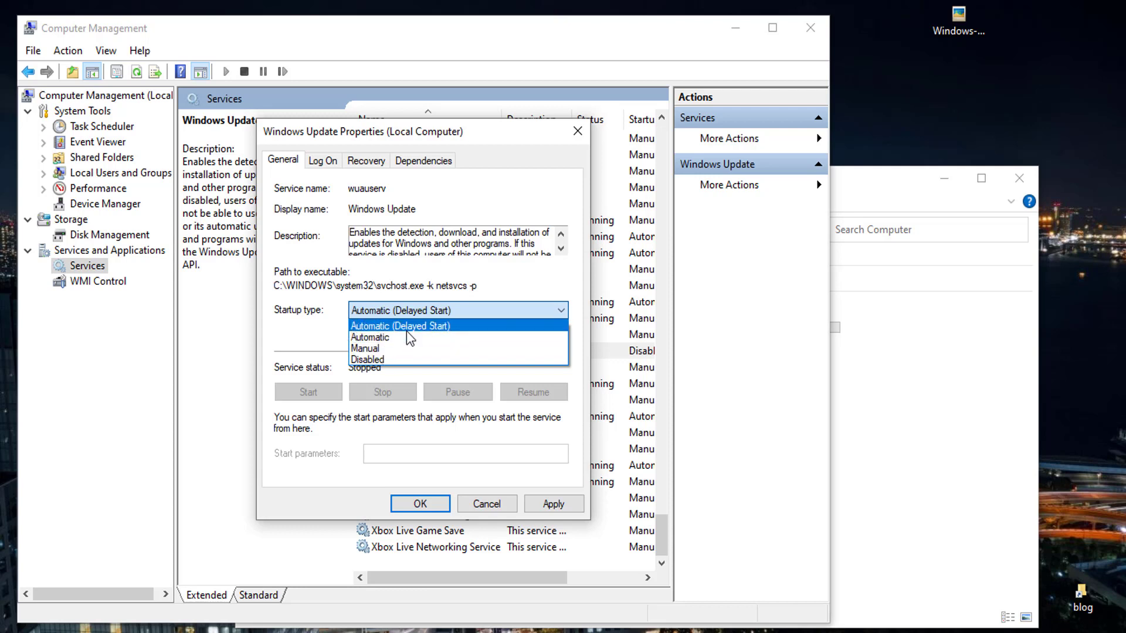
left_click(406, 337)
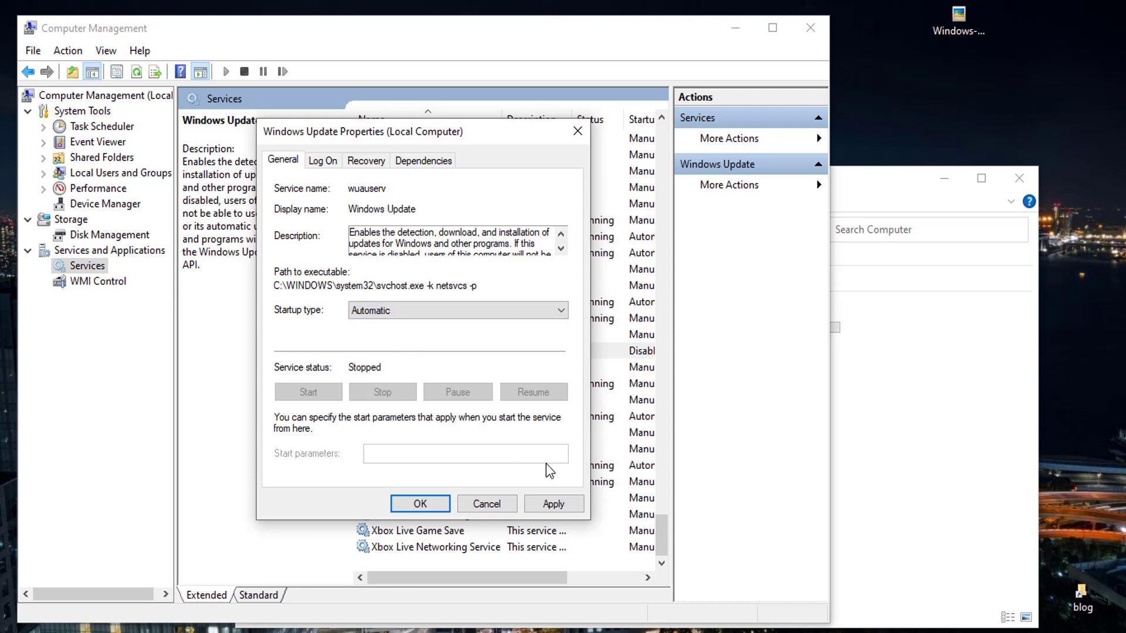
left_click(550, 505)
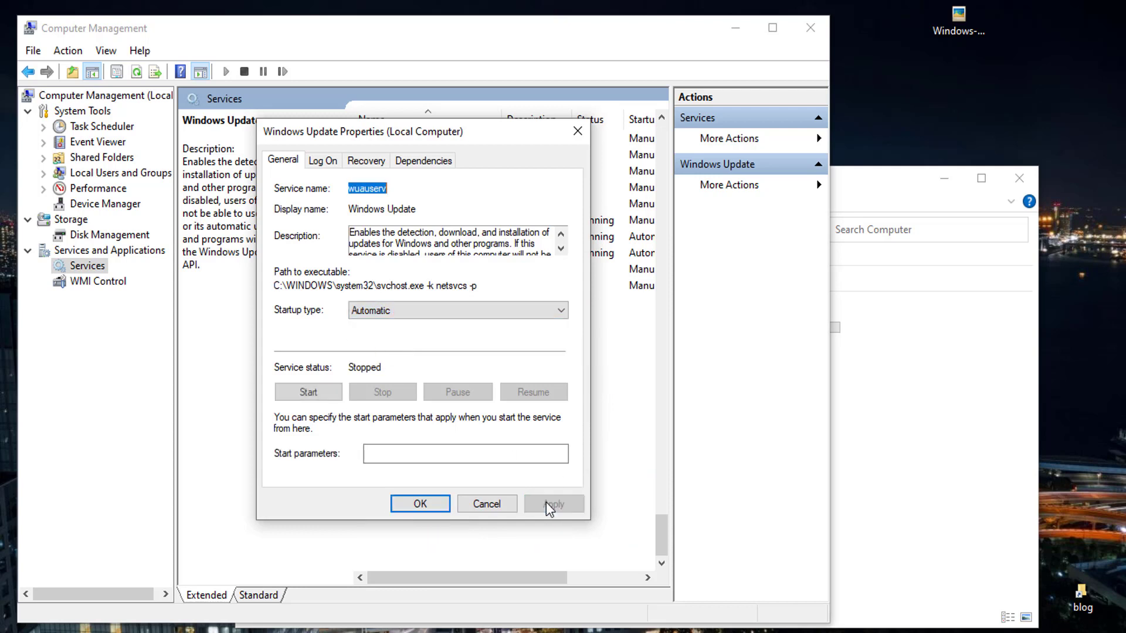
left_click(324, 390)
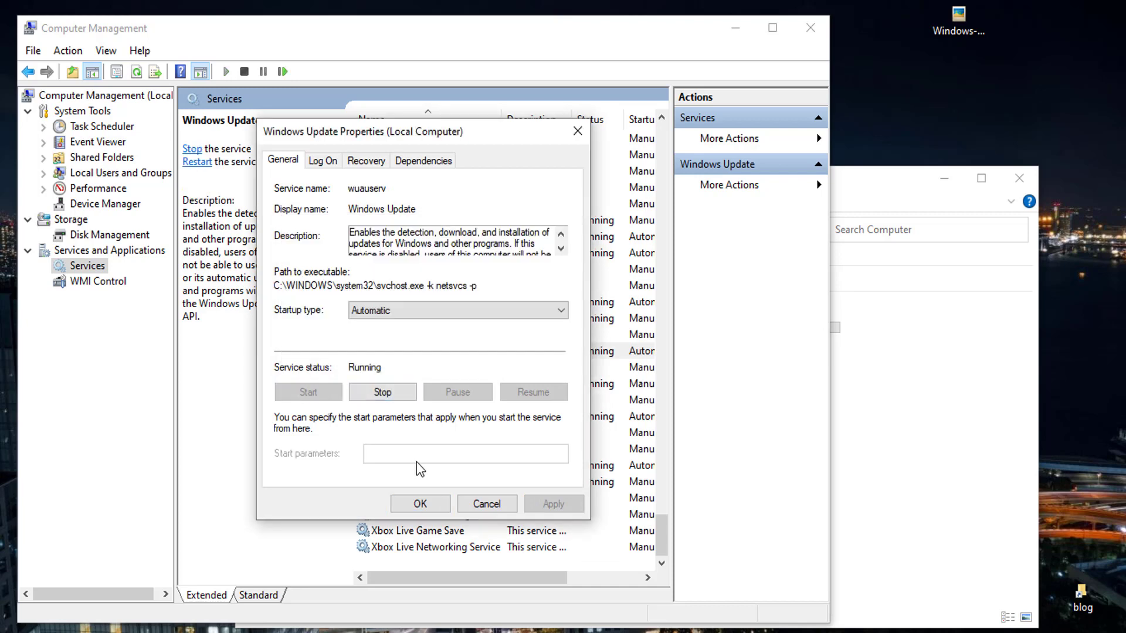
left_click(421, 504)
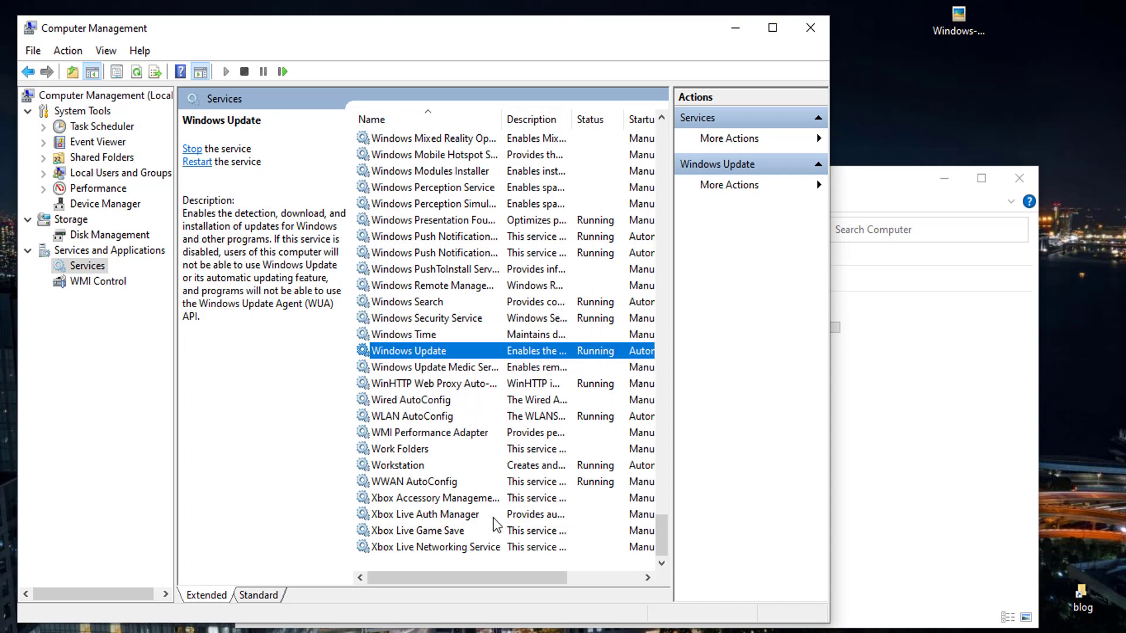
Step: Return to the Windows Update page in Settings and retry the update check
left_click(496, 562)
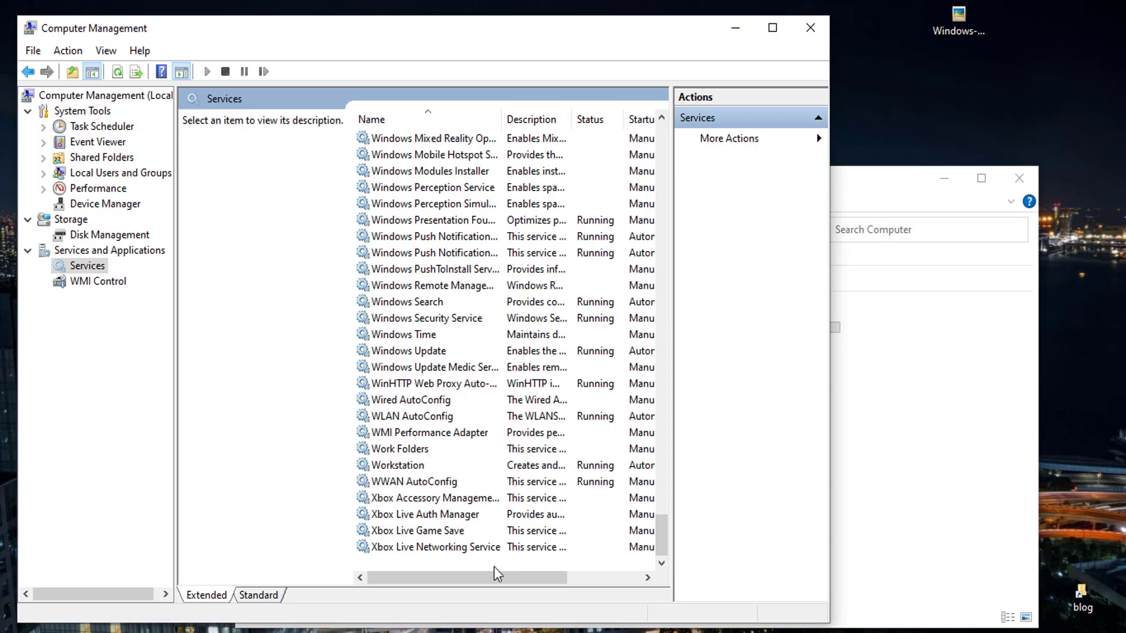
left_click_drag(501, 578, 613, 580)
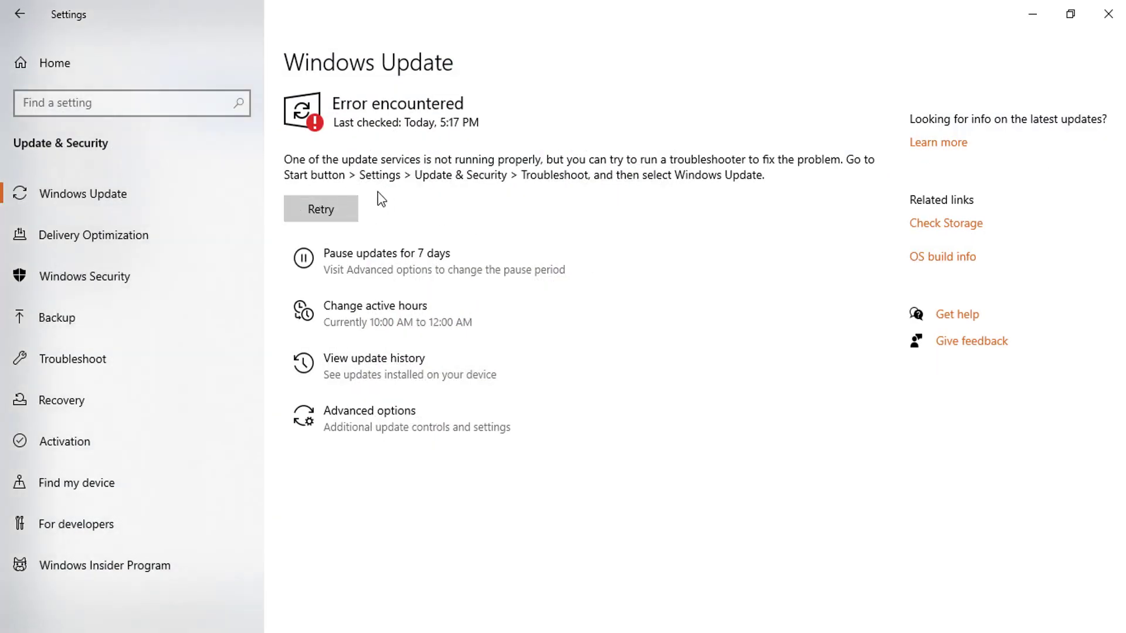
left_click(318, 207)
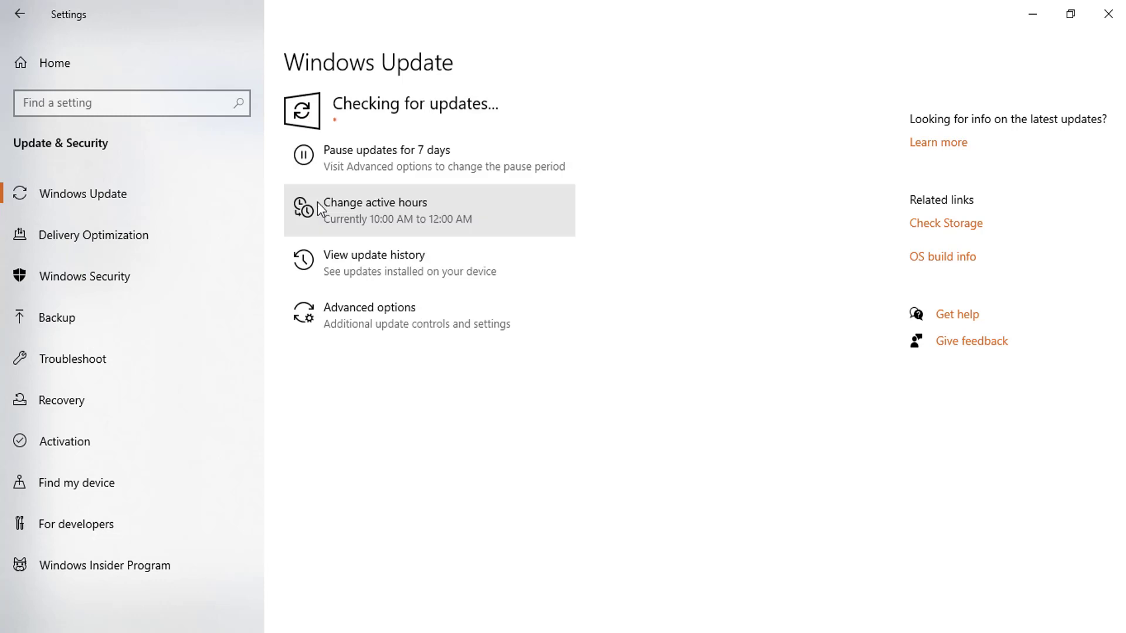